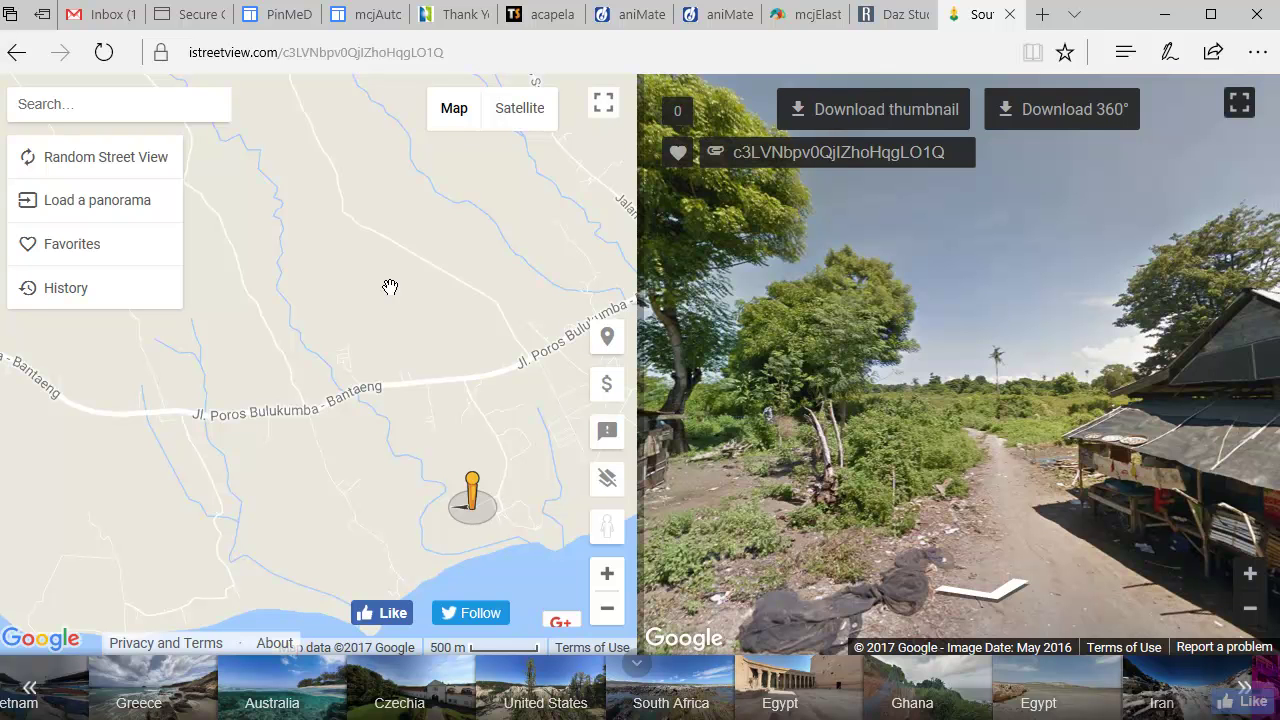
- Search the map for 'Nice' and jump to Nice, France
left_click(139, 115)
type("nicw")
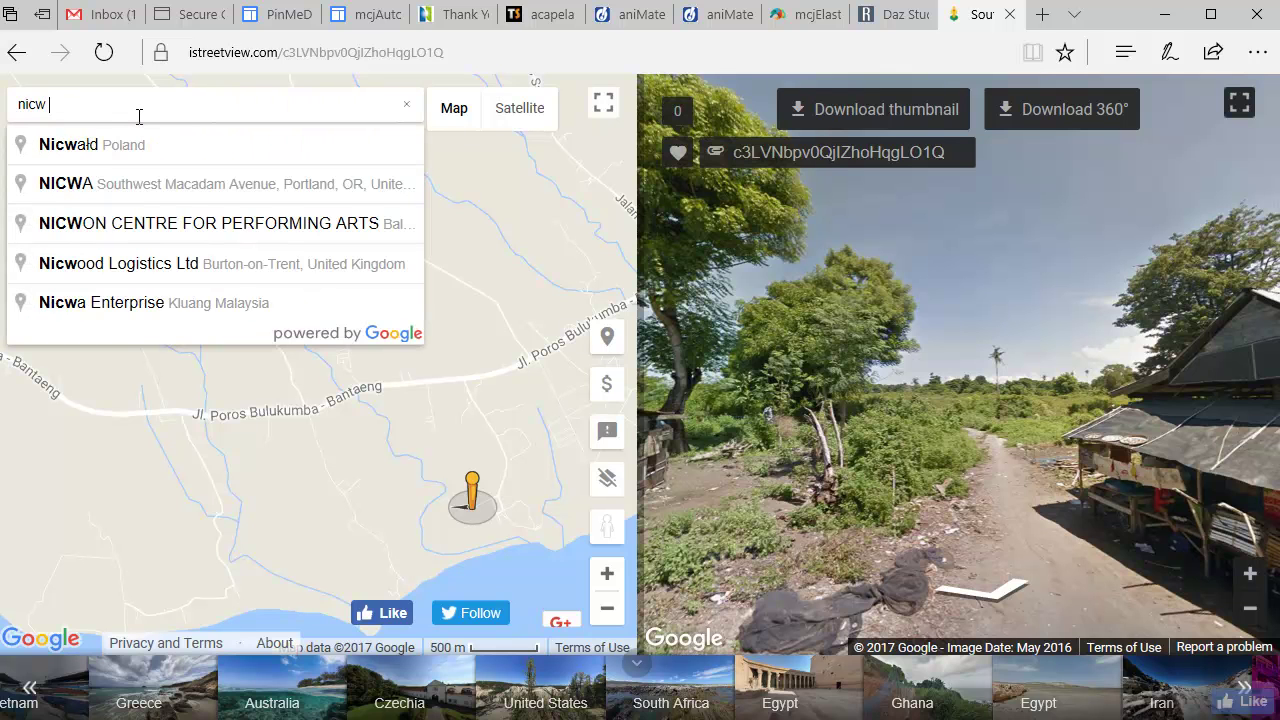
key("BackSpace")
type("e")
key("BackSpace")
type("e")
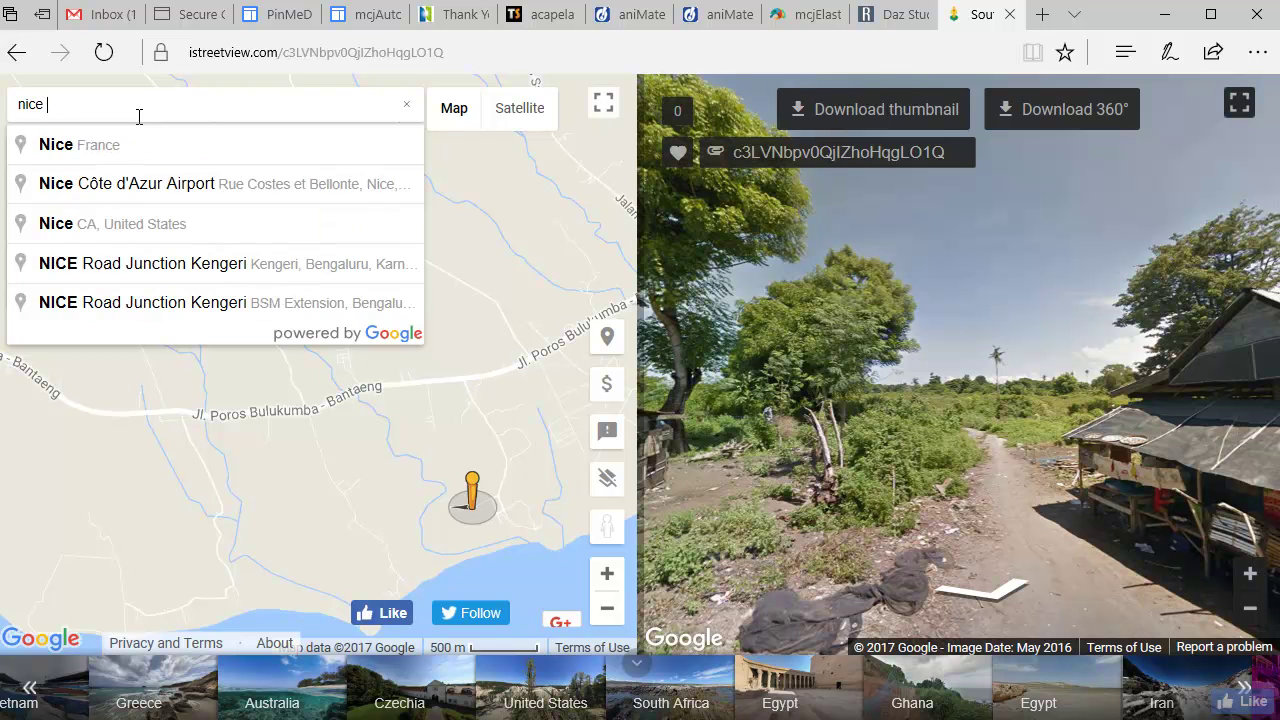
left_click(133, 150)
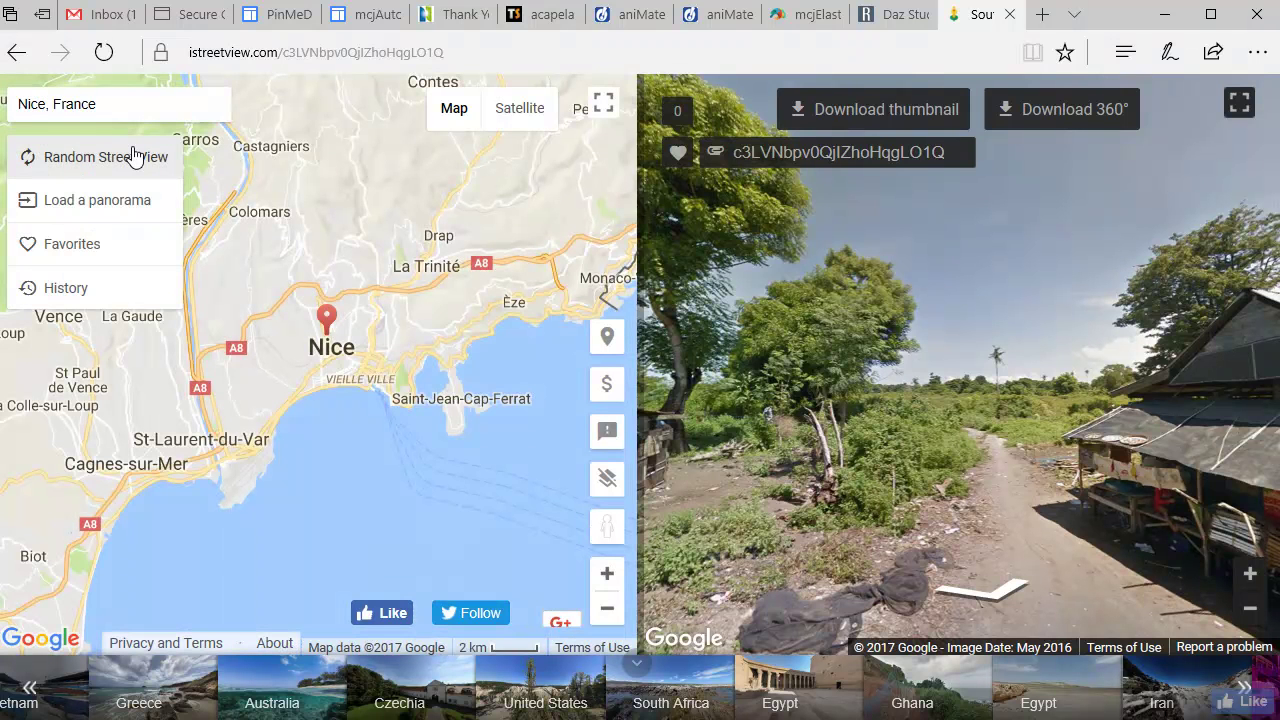
- Zoom in and pan the map to the seafront Promenade around Le Negresco
left_click(608, 574)
left_click(608, 576)
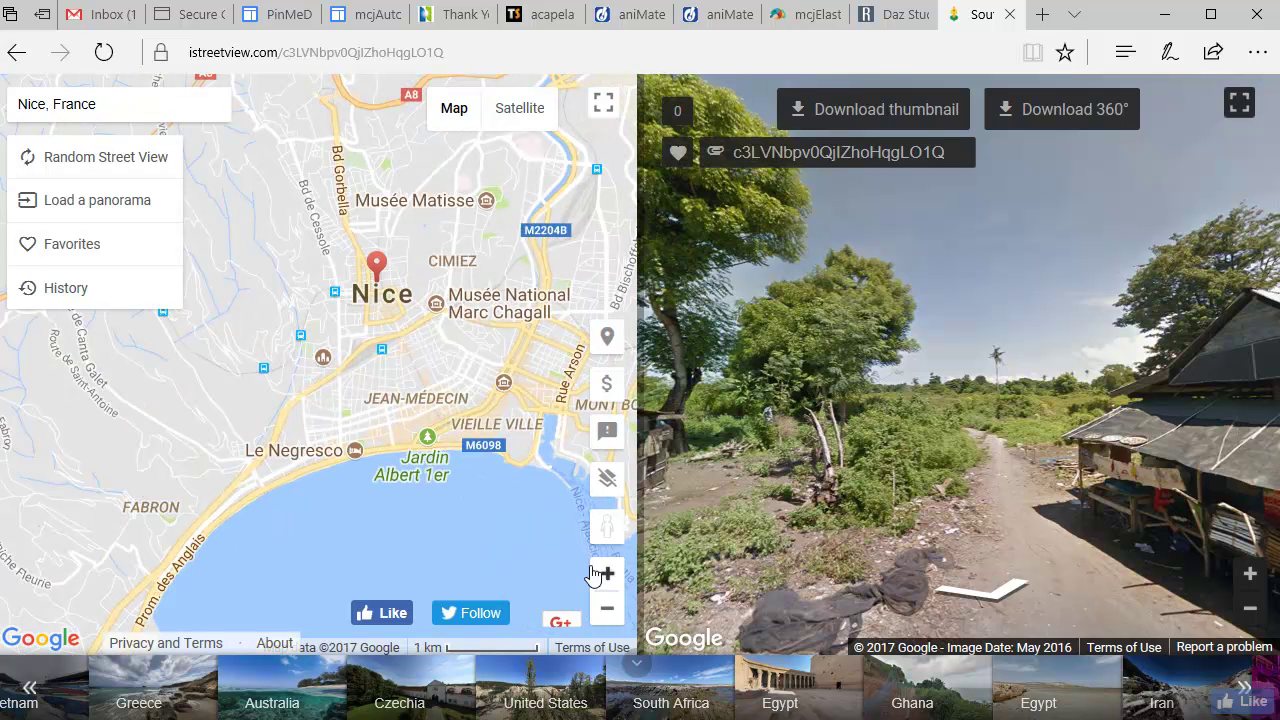
left_click_drag(516, 490, 501, 398)
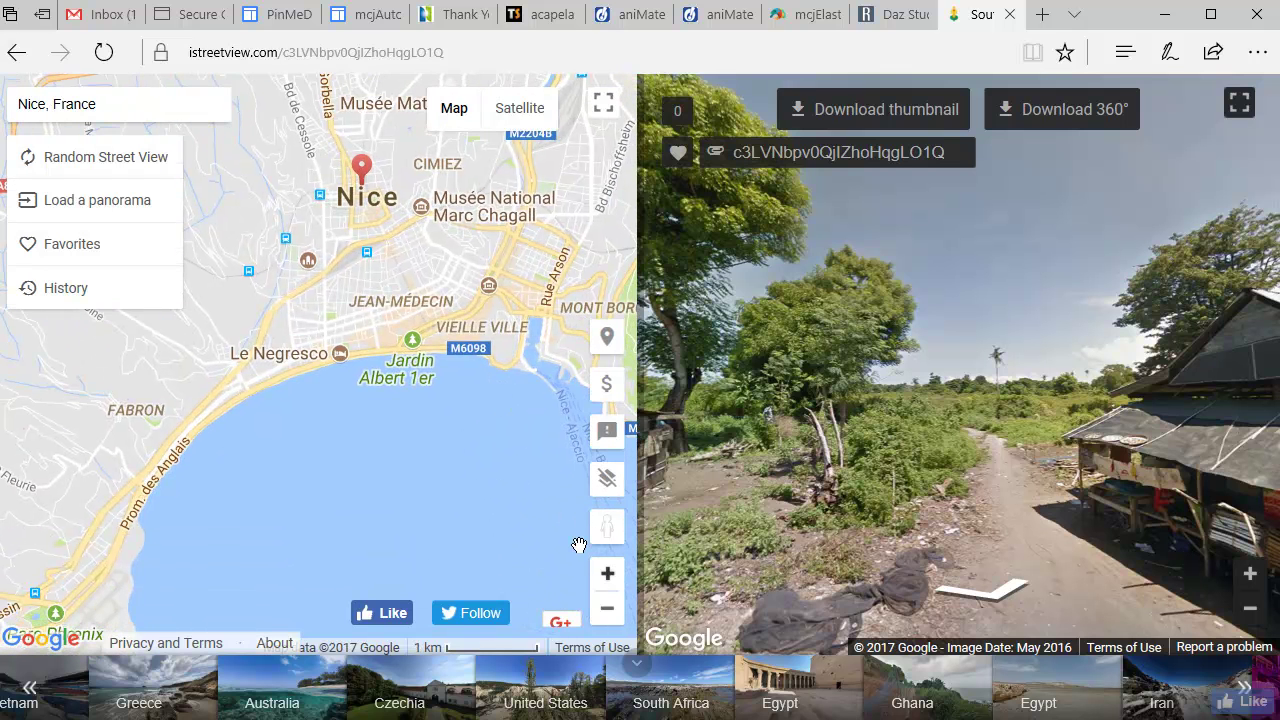
left_click(612, 578)
left_click(609, 576)
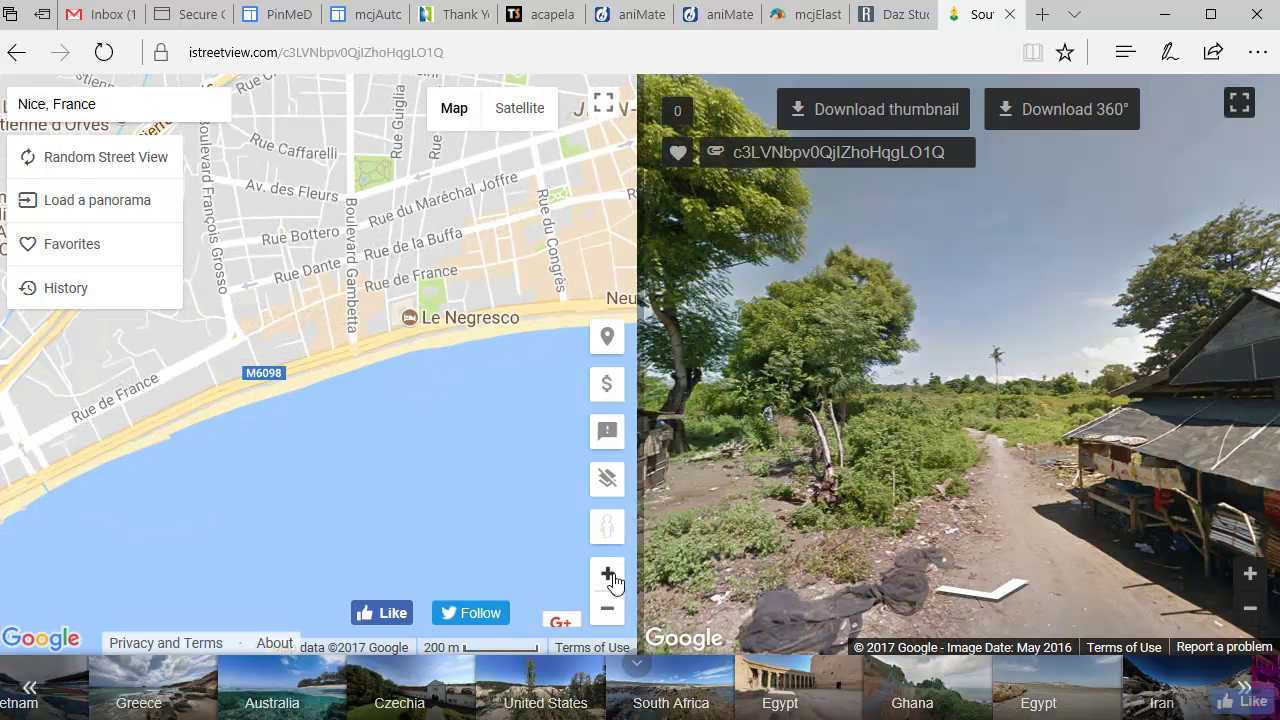
left_click_drag(440, 440, 410, 416)
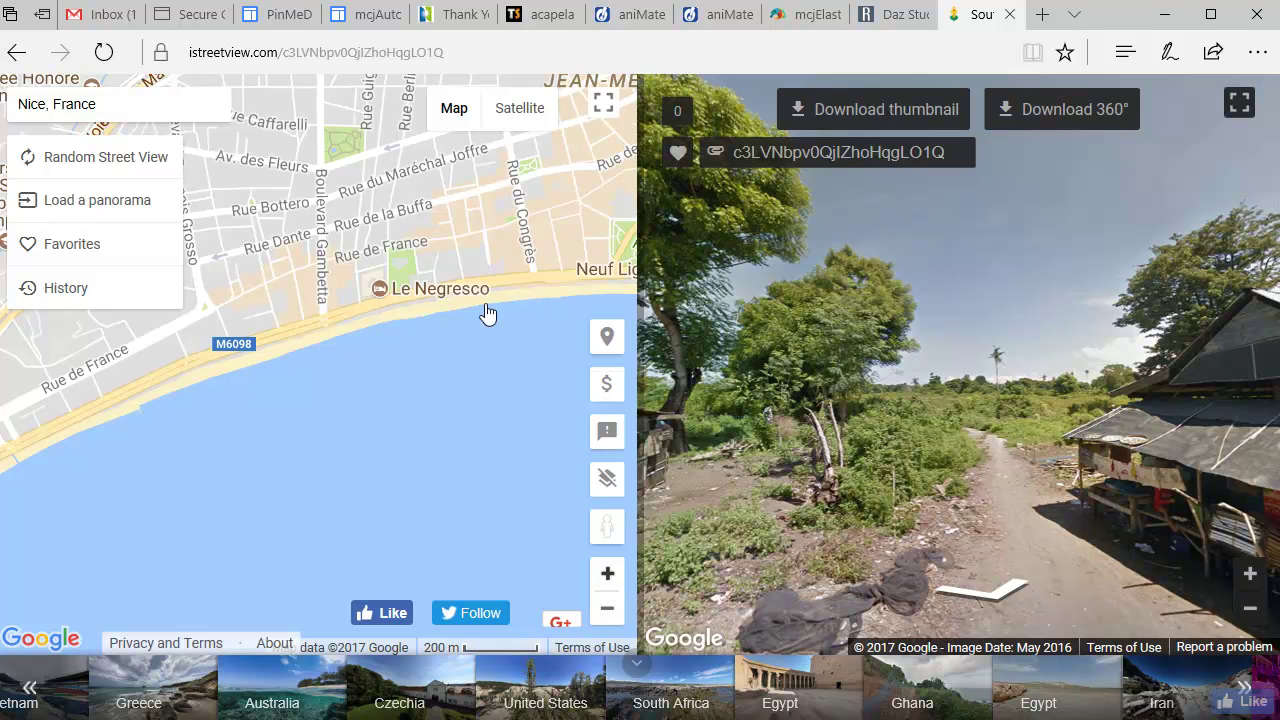
- Pin the Promenade by Le Negresco and load its November 2009 street panorama
left_click(607, 340)
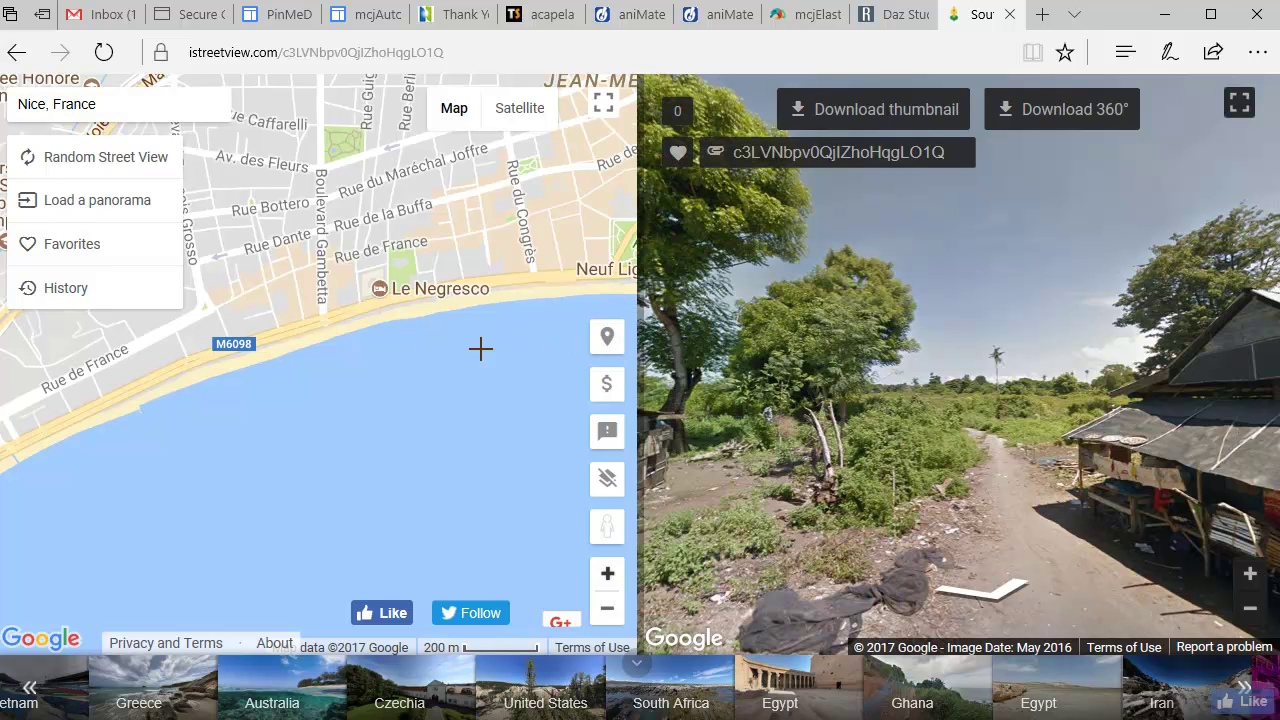
left_click(355, 319)
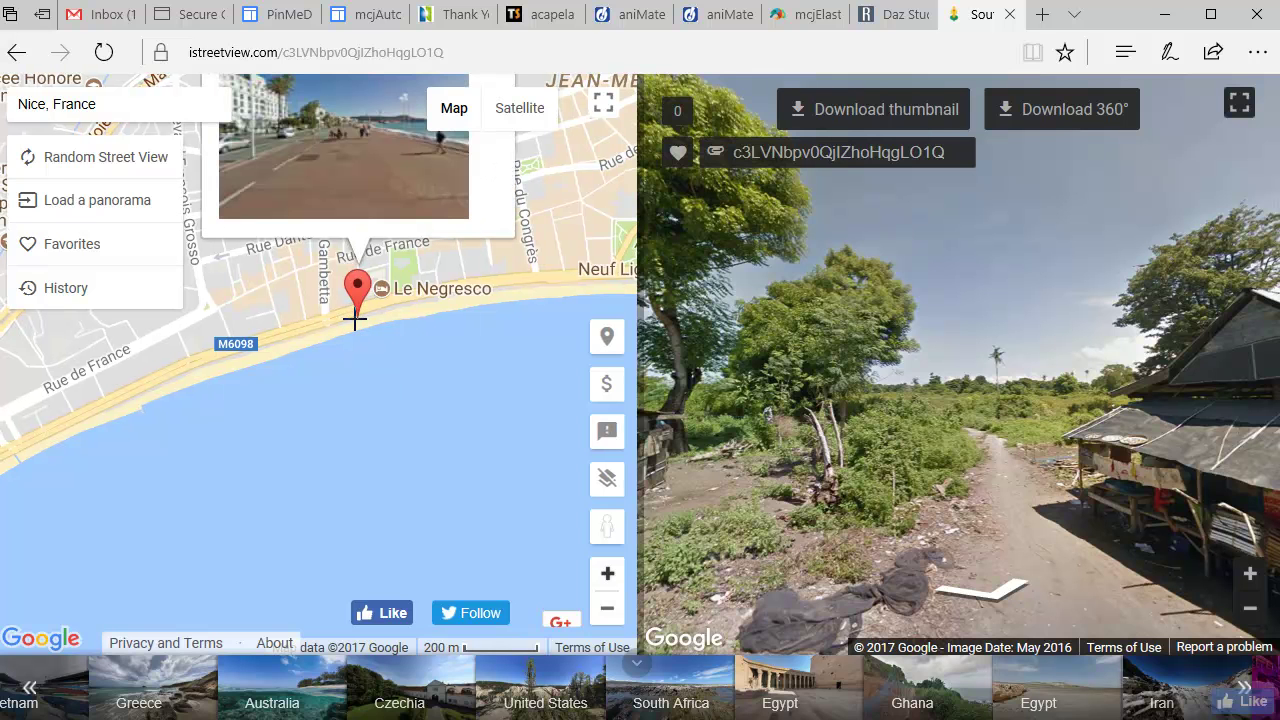
left_click(381, 191)
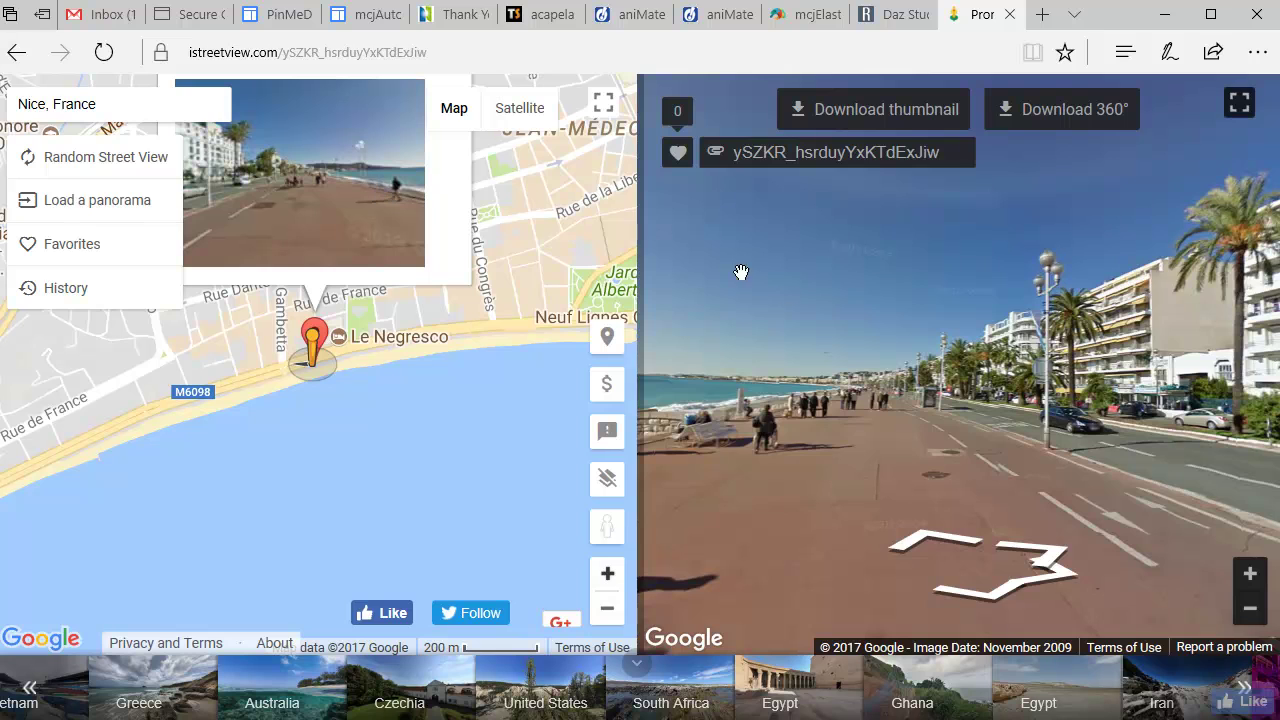
left_click_drag(1006, 334, 556, 318)
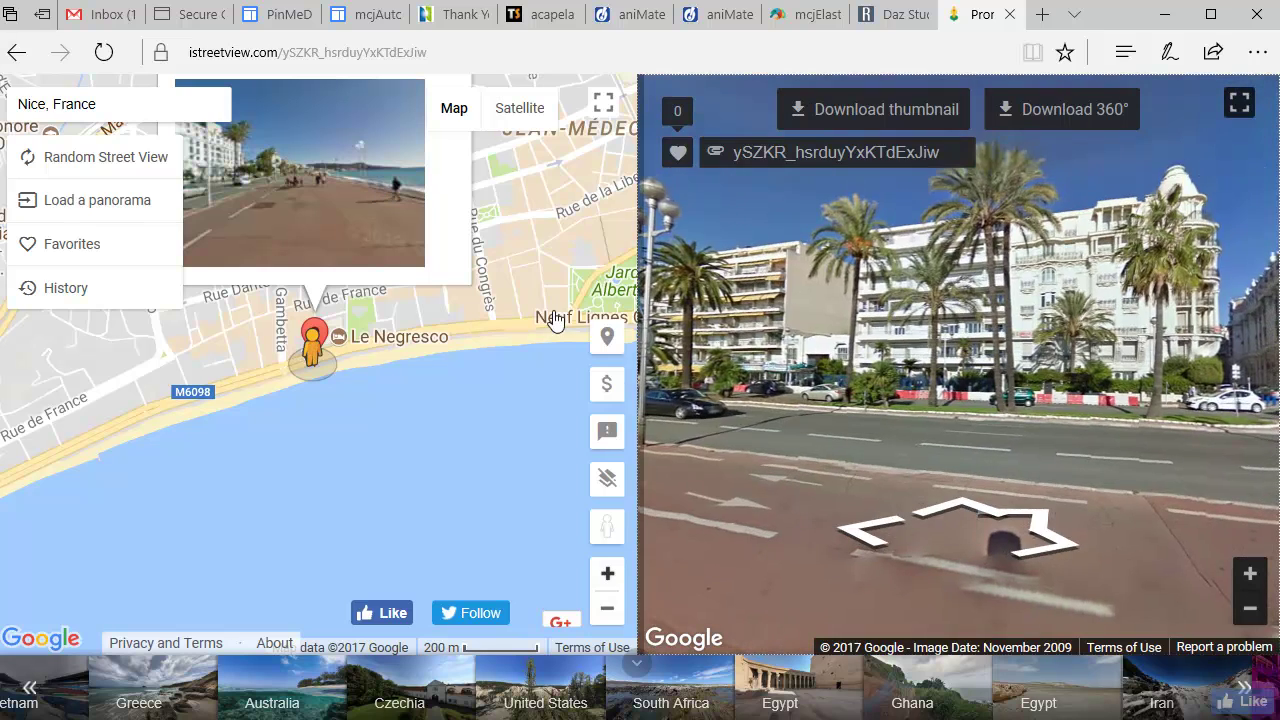
left_click_drag(1136, 405, 1066, 356)
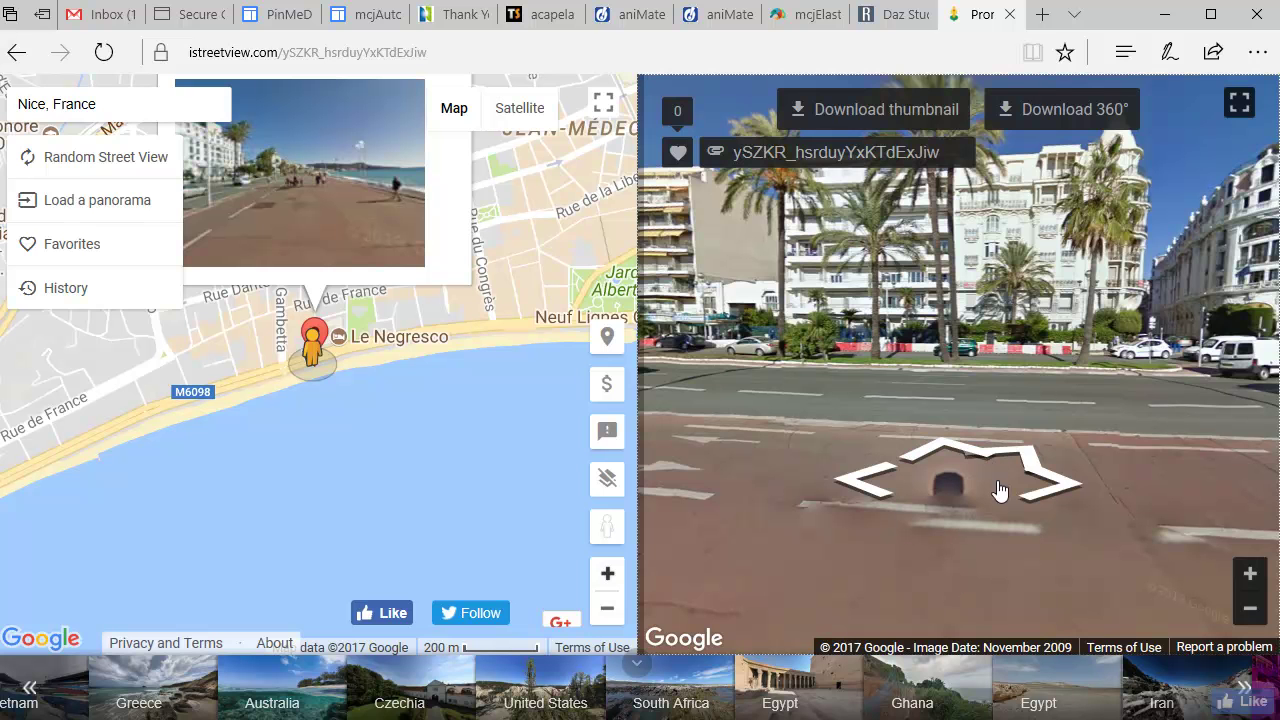
- Rotate the panorama to face east, hotels on the left and sea on the right
left_click_drag(1028, 394, 838, 290)
left_click_drag(1112, 295, 934, 301)
left_click_drag(1148, 366, 870, 452)
left_click_drag(1069, 426, 1152, 432)
left_click_drag(877, 431, 1148, 436)
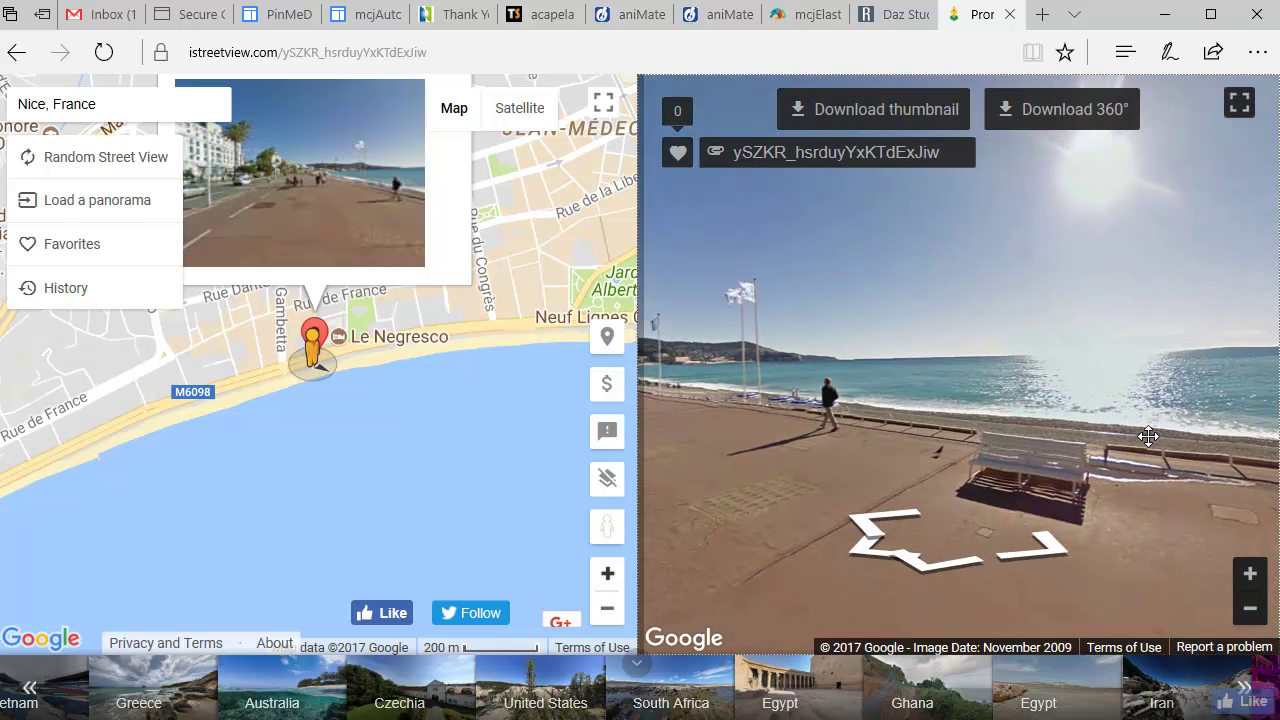
left_click_drag(869, 398, 1127, 388)
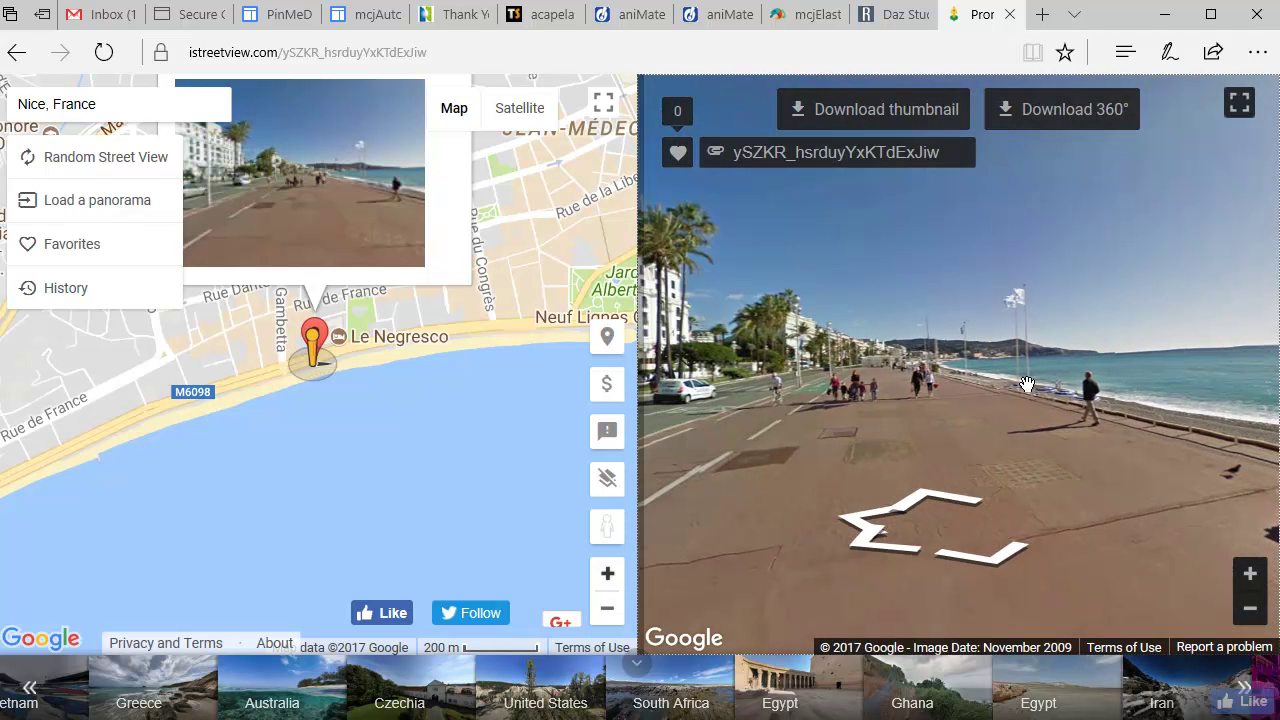
left_click_drag(975, 376, 1069, 361)
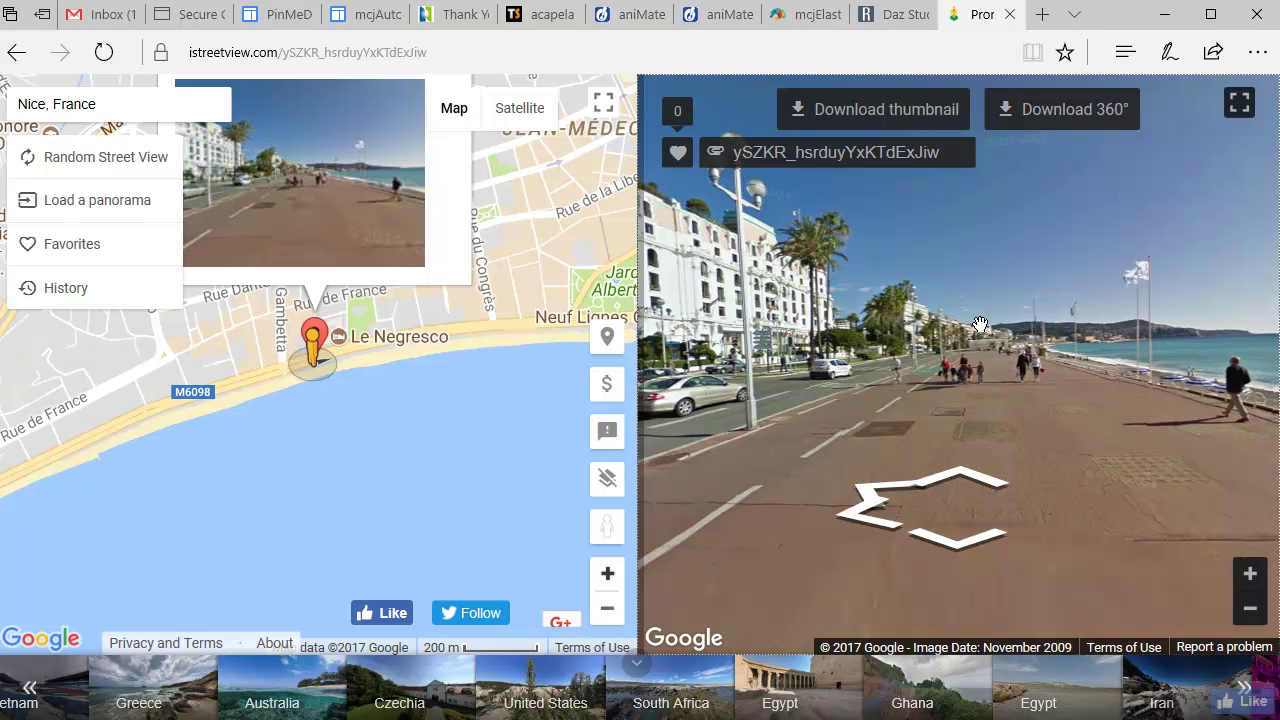
- View and dismiss the 360° download instructions, then move the downloader window top-left
left_click(1085, 117)
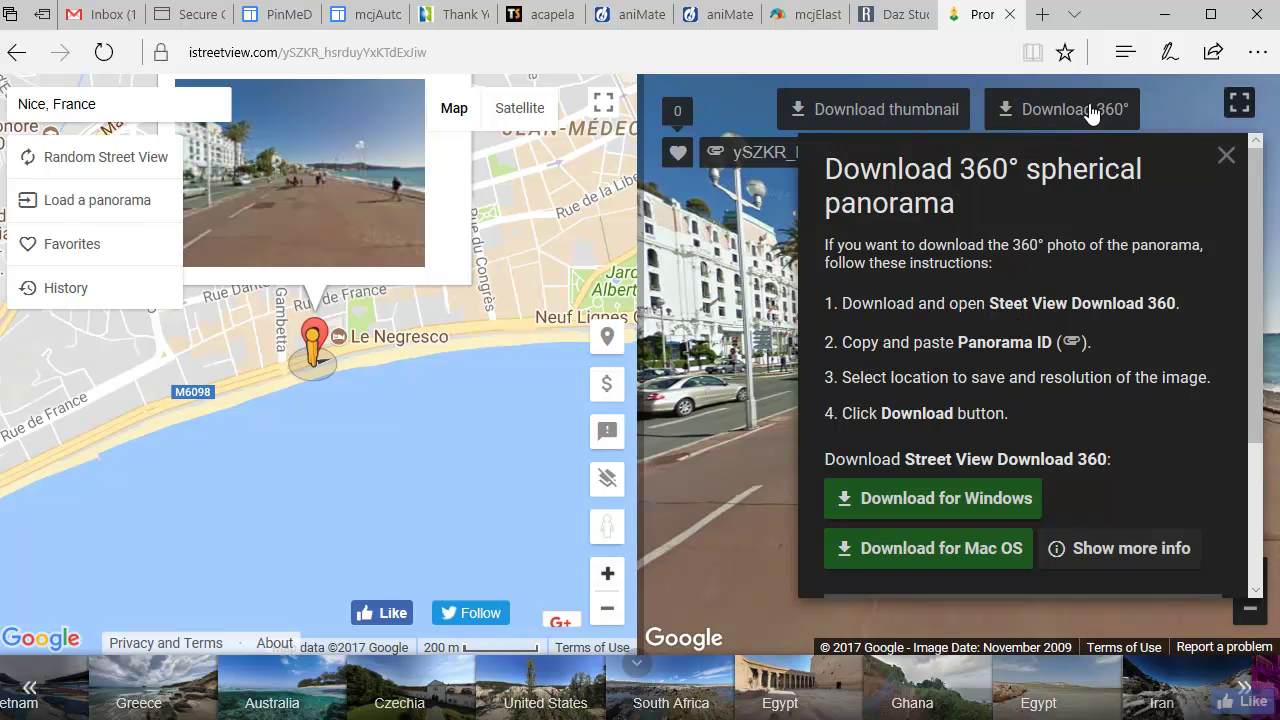
left_click(1225, 156)
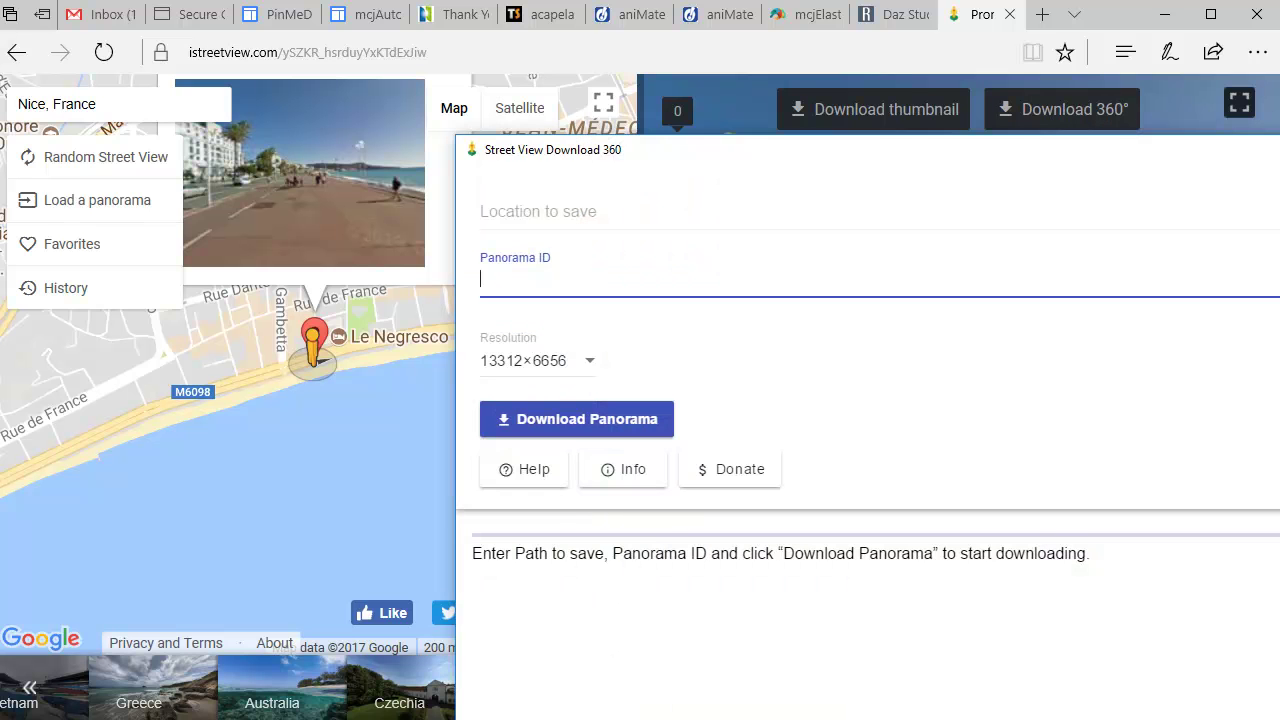
left_click_drag(895, 155, 515, 32)
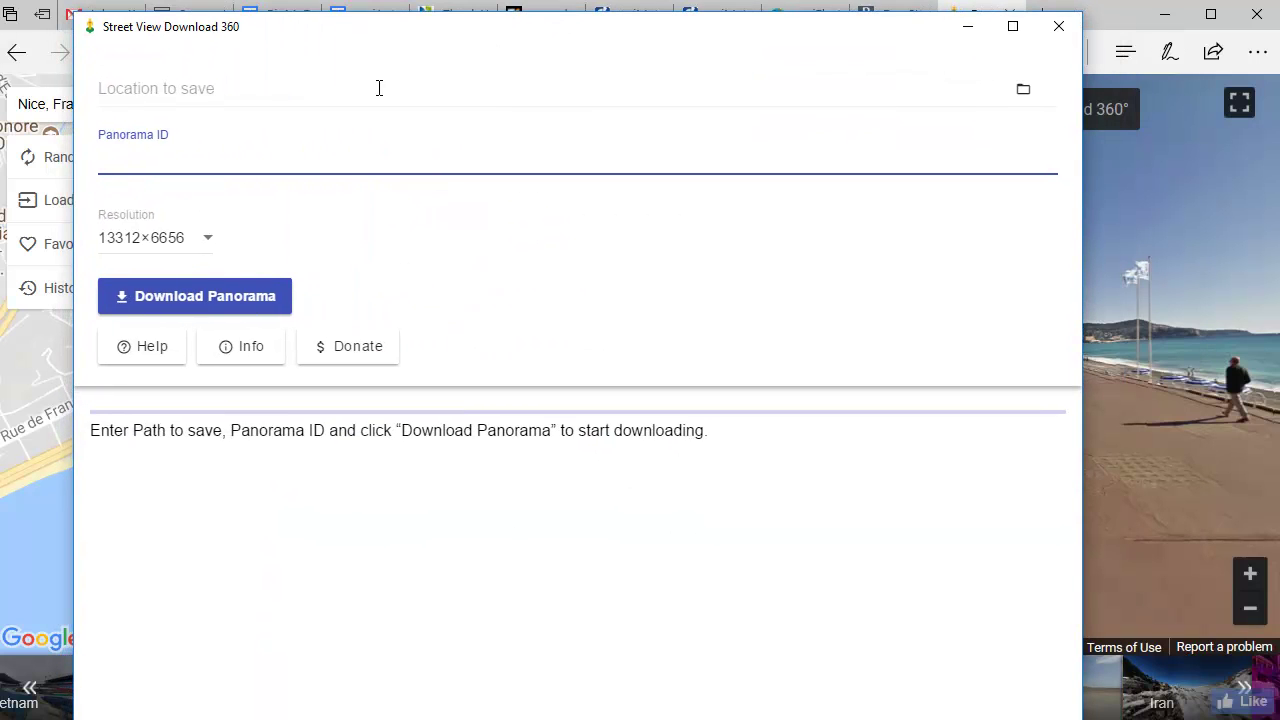
- Set the save file to 'Promenade des Anglais Nice' as JPG in the StreetView Download 360 folder
left_click(1024, 95)
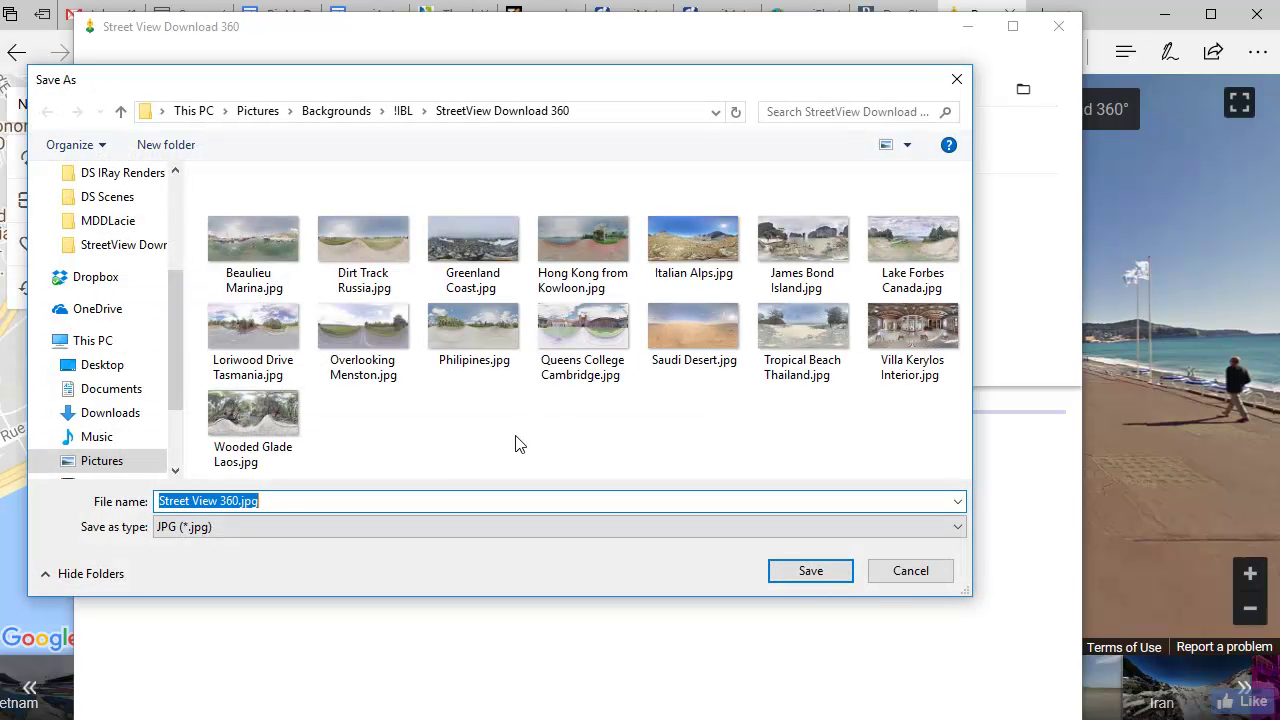
type("Pro")
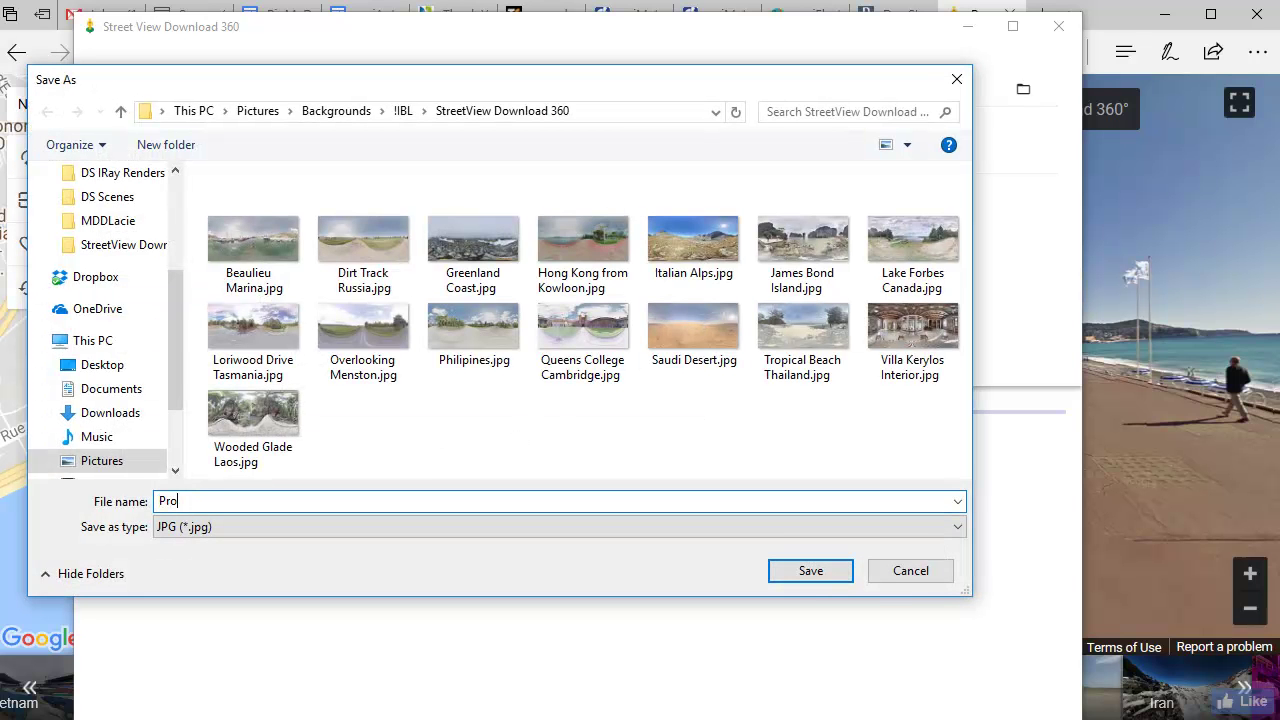
type("menade des Anglais Nice")
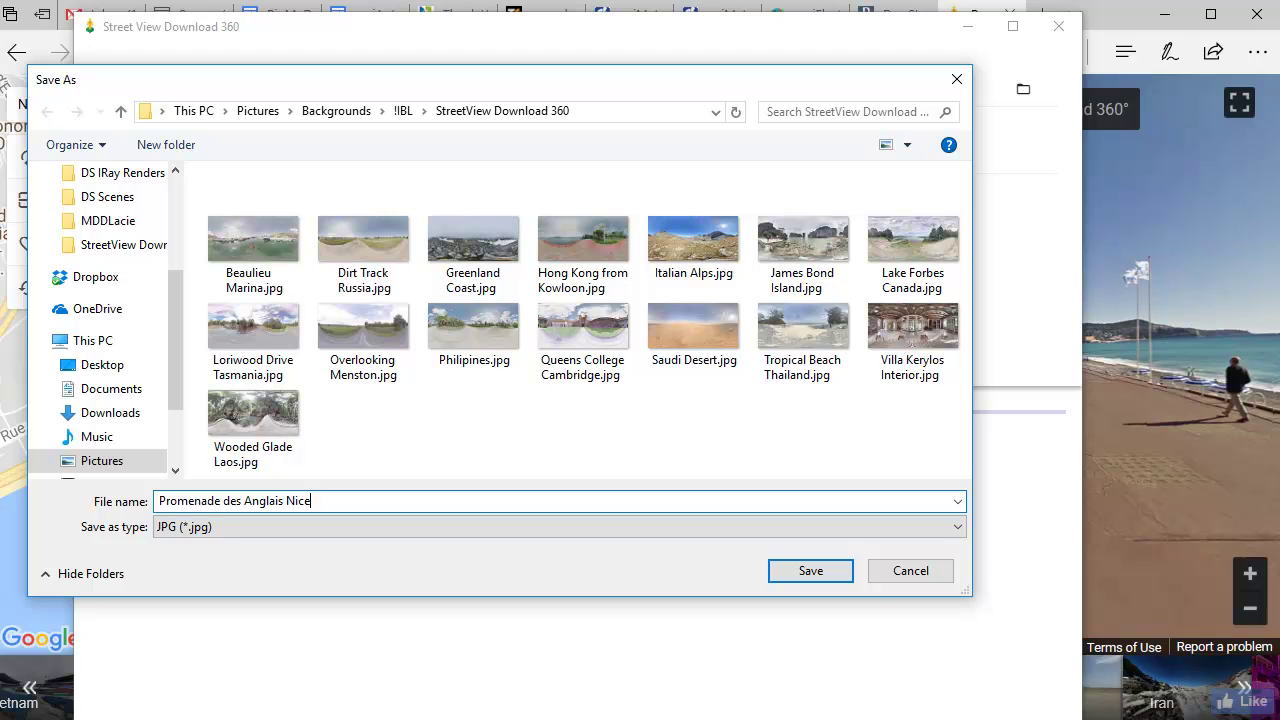
left_click(237, 538)
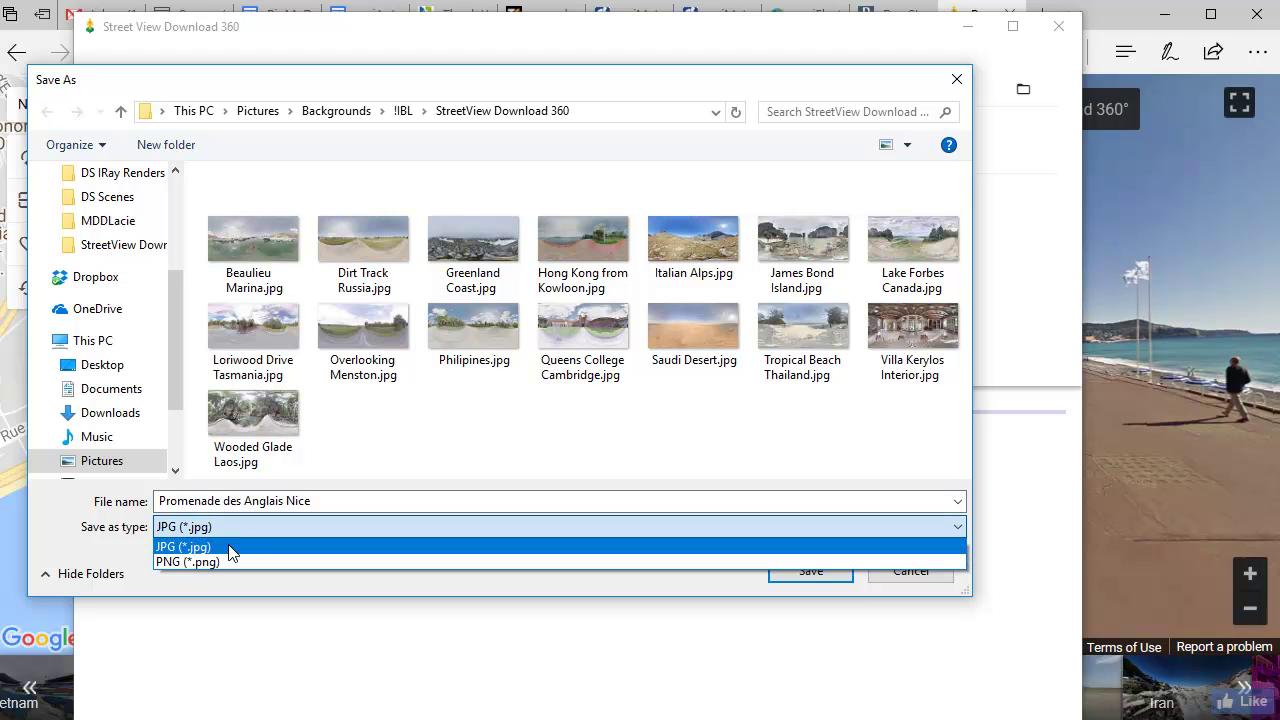
left_click(232, 546)
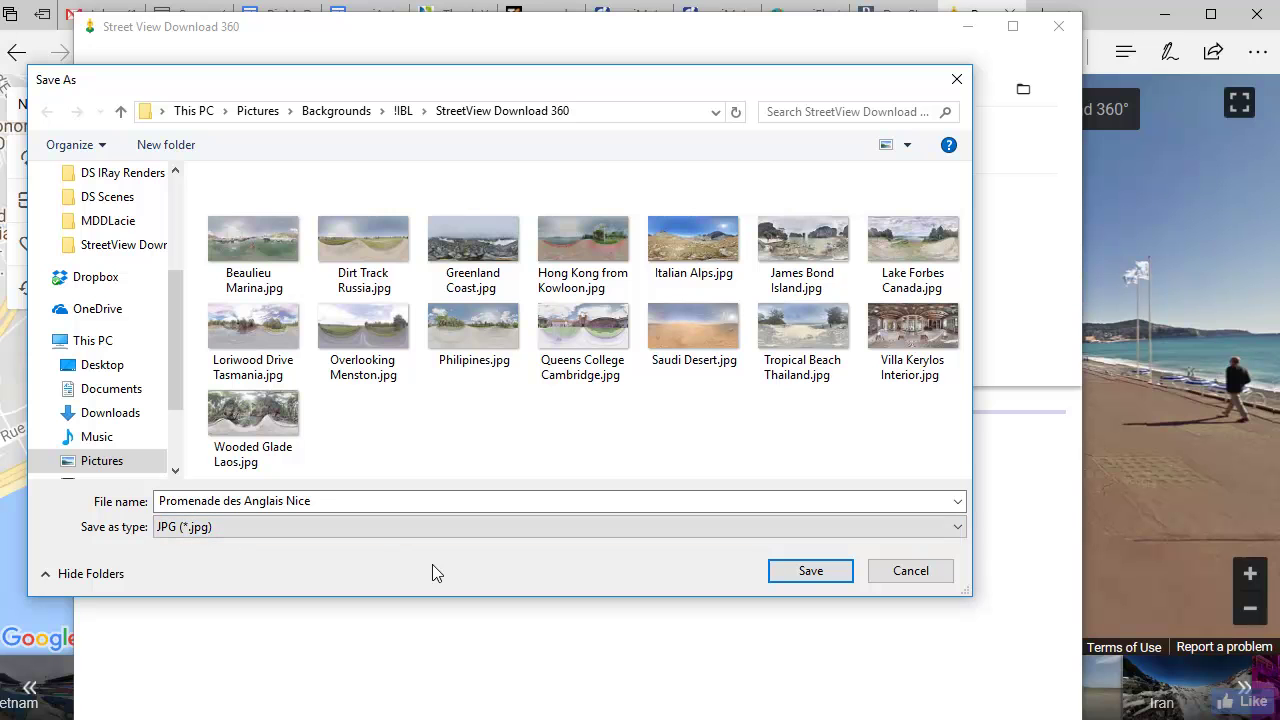
left_click(811, 571)
- Copy the Nice panorama ID from iStreetView and return to Street View Download 360
left_click(1130, 380)
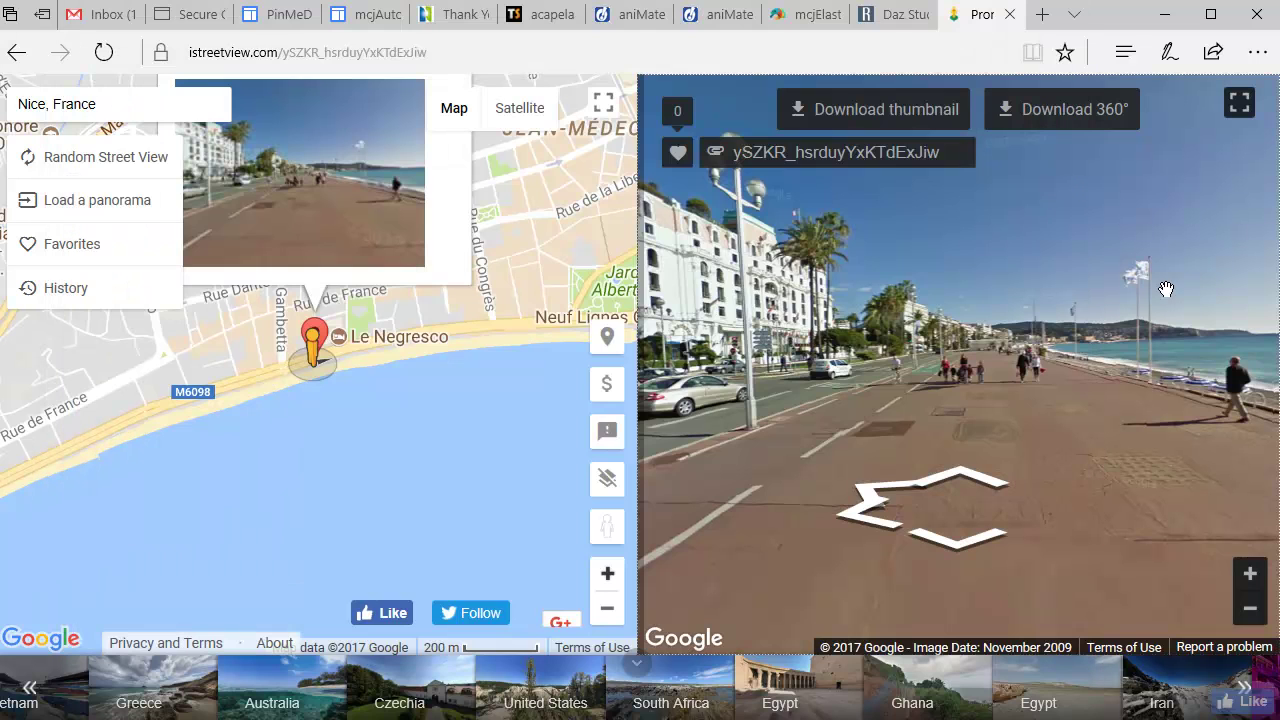
left_click(860, 158)
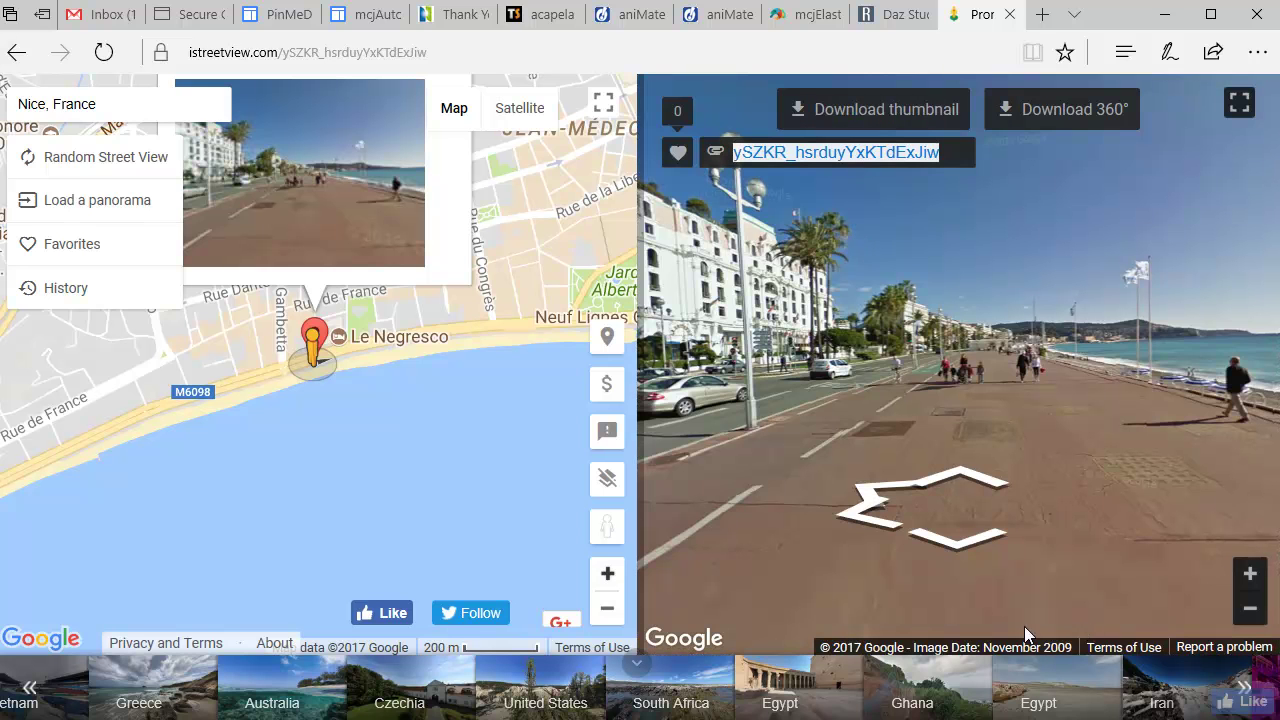
key("alt+Tab")
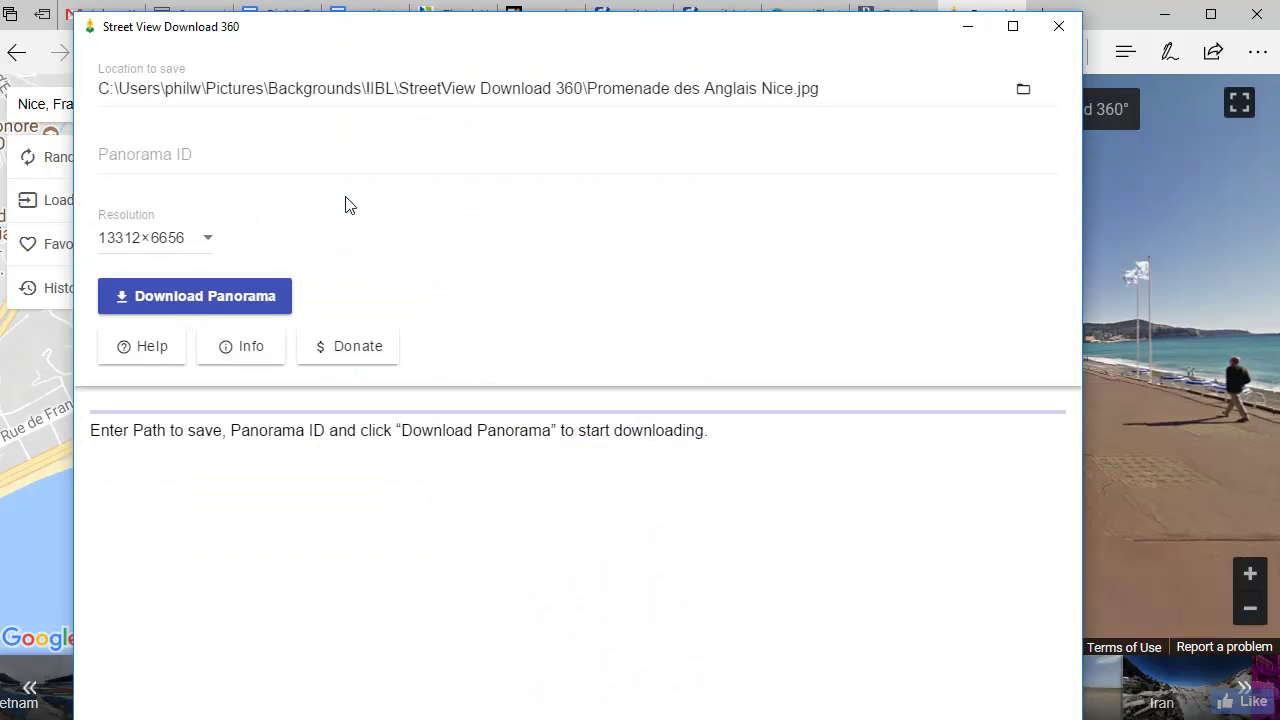
- Paste the panorama ID into the Panorama ID field and select 13312×6656 resolution
left_click(260, 157)
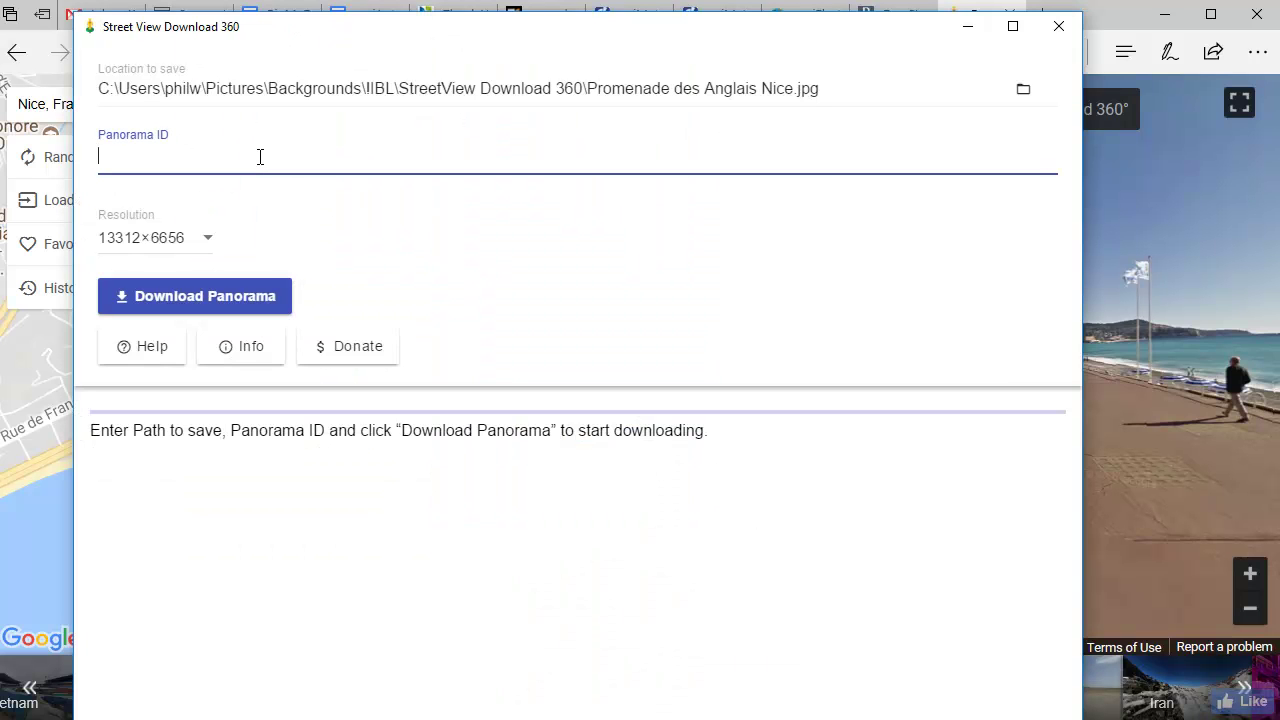
key("ctrl+v")
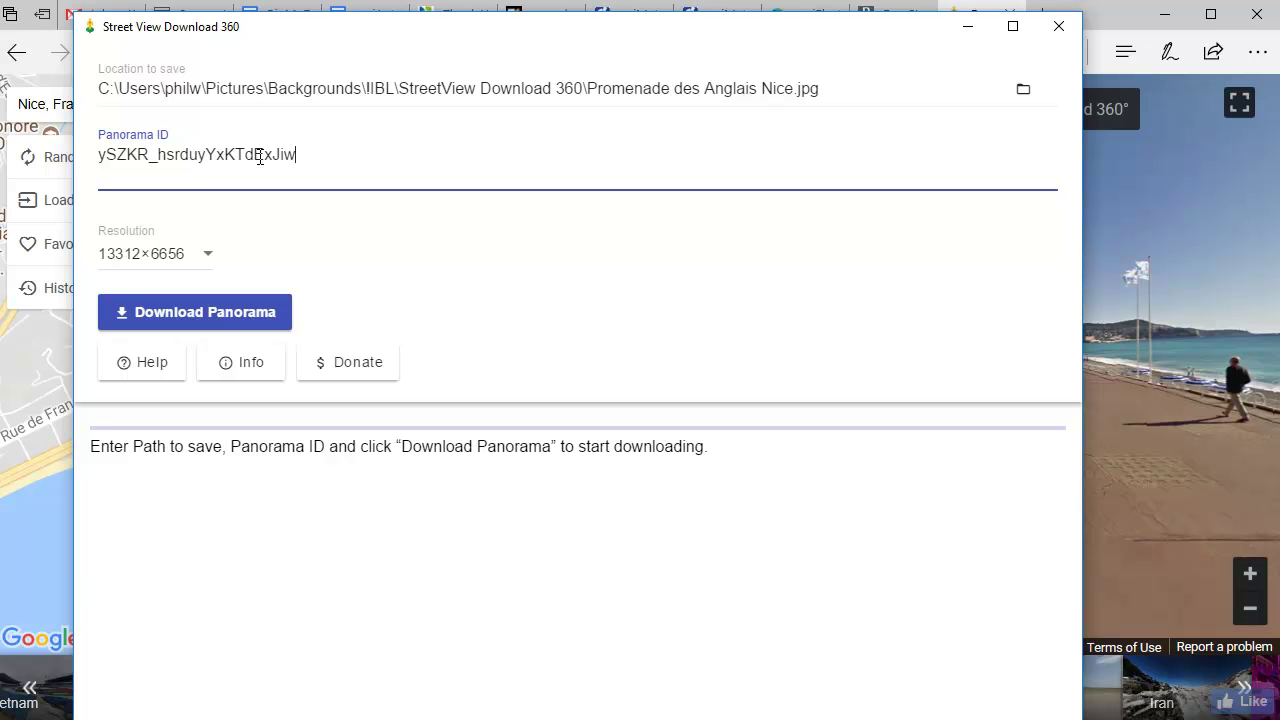
left_click(208, 258)
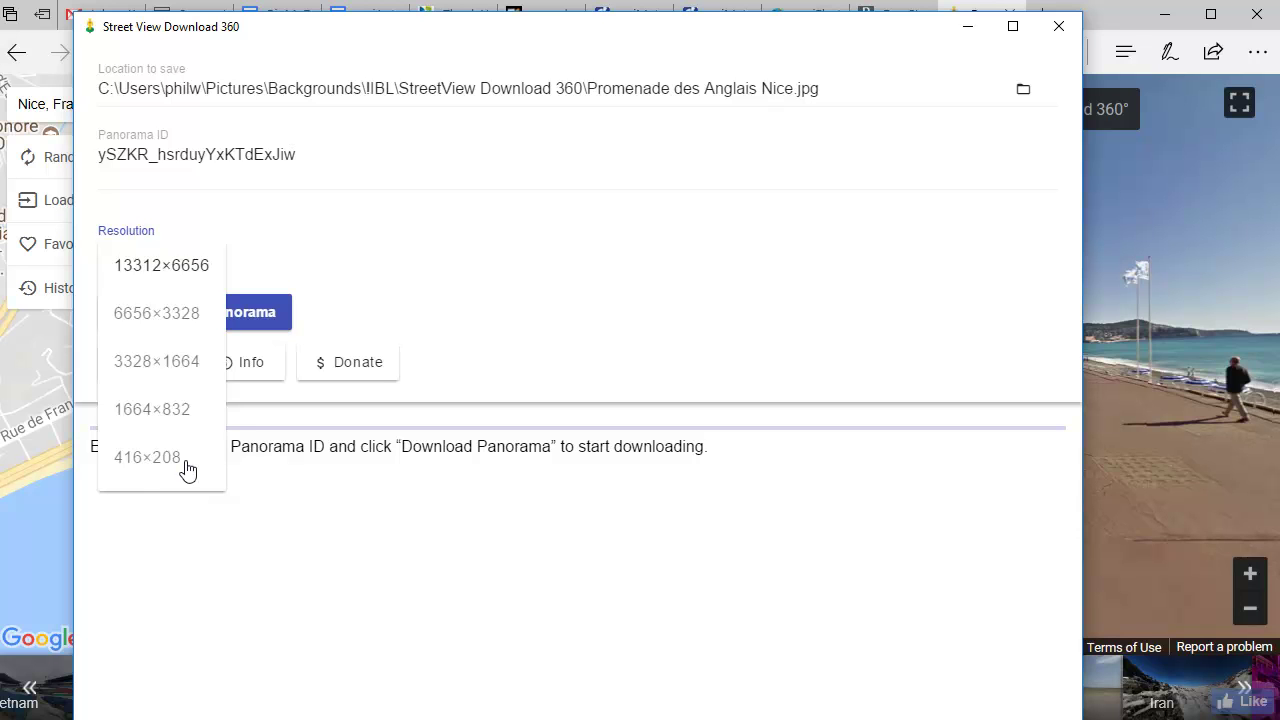
left_click(195, 267)
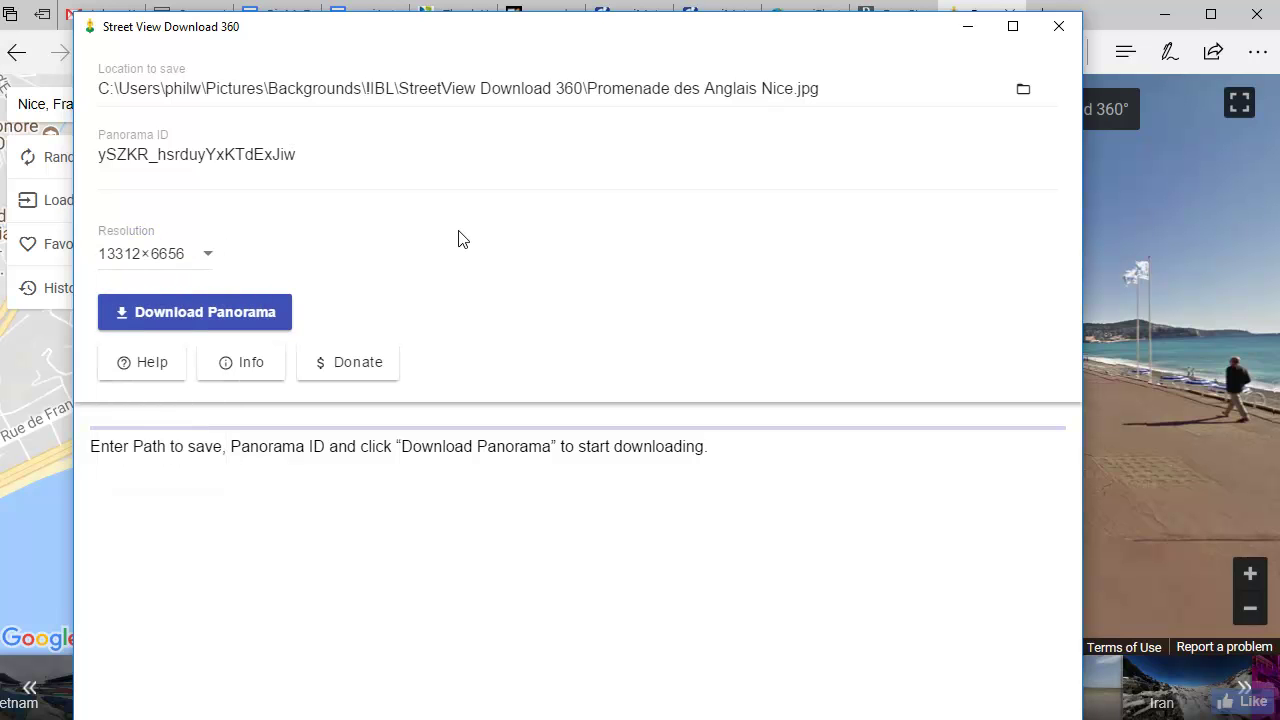
- Download the 13312×6656 panorama and scroll to its completed preview
left_click(250, 316)
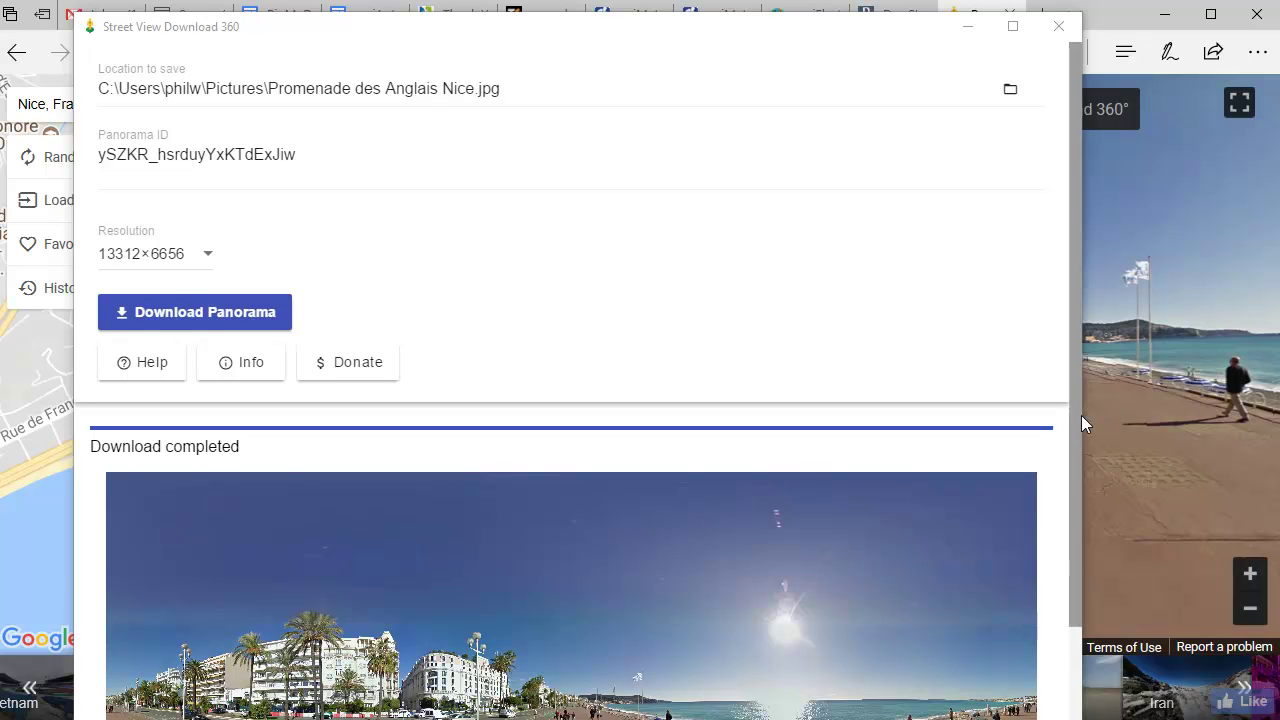
left_click_drag(1081, 415, 1085, 584)
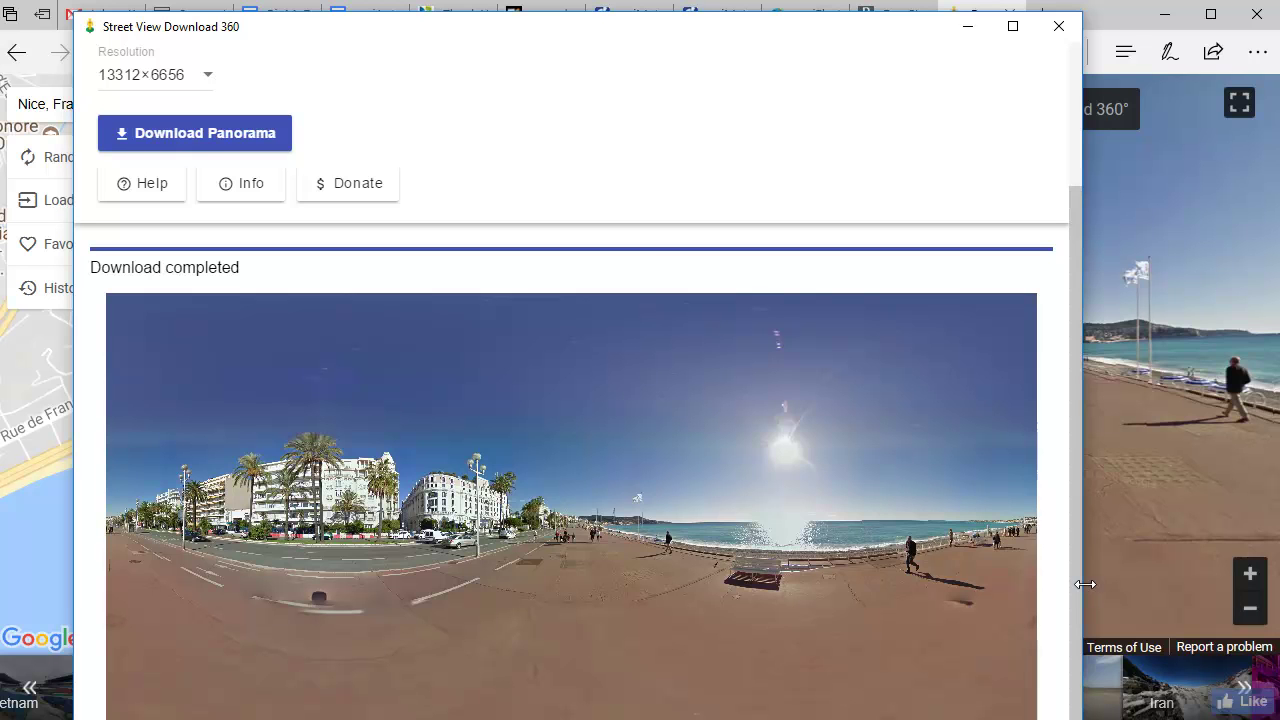